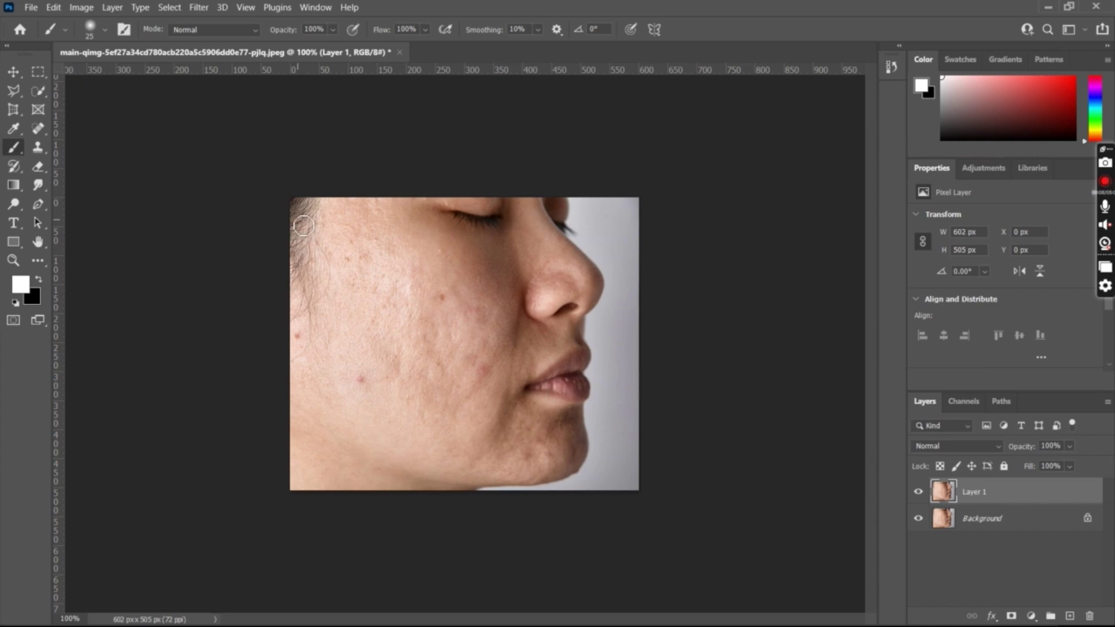
# - Set Layer 1's blend mode to Vivid Light and invert the layer's colours
pyautogui.click(966, 446)
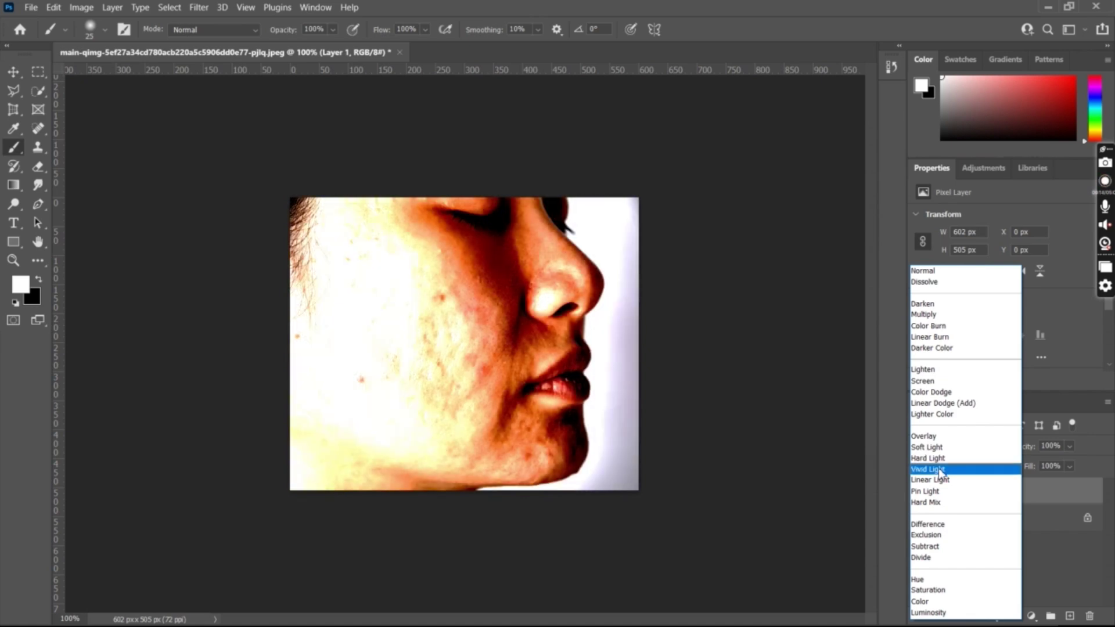
pyautogui.click(939, 469)
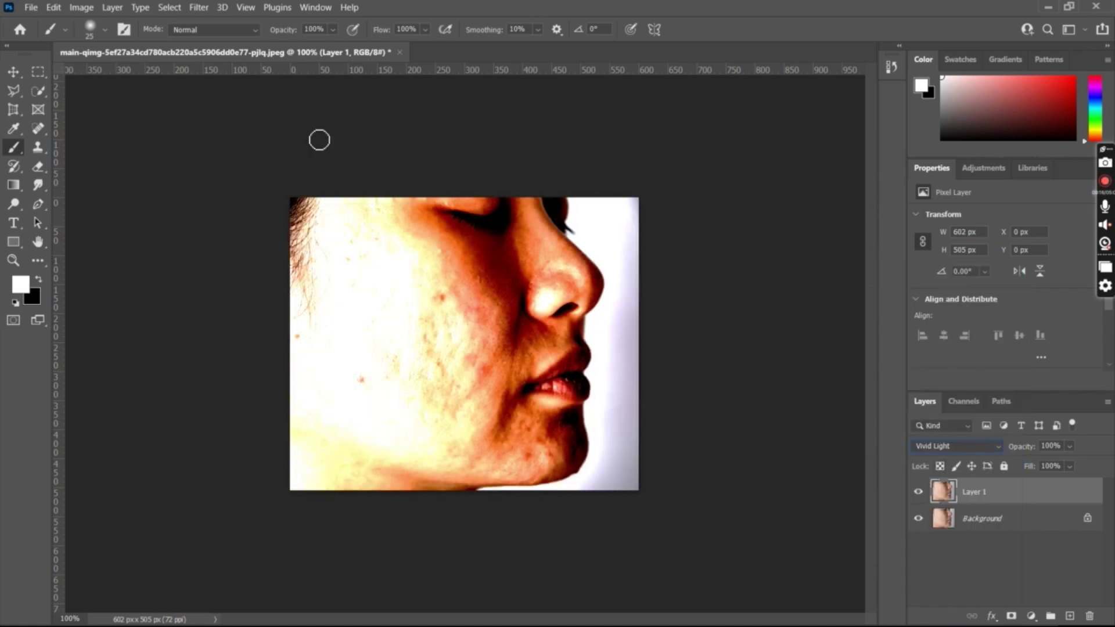
pyautogui.click(83, 12)
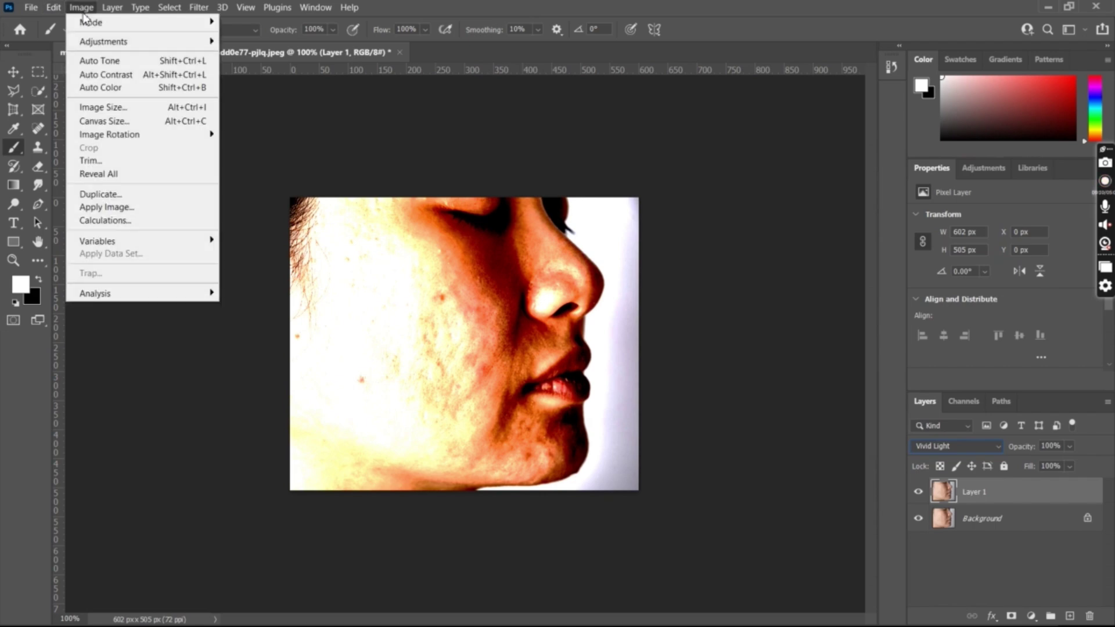
pyautogui.moveTo(140, 8)
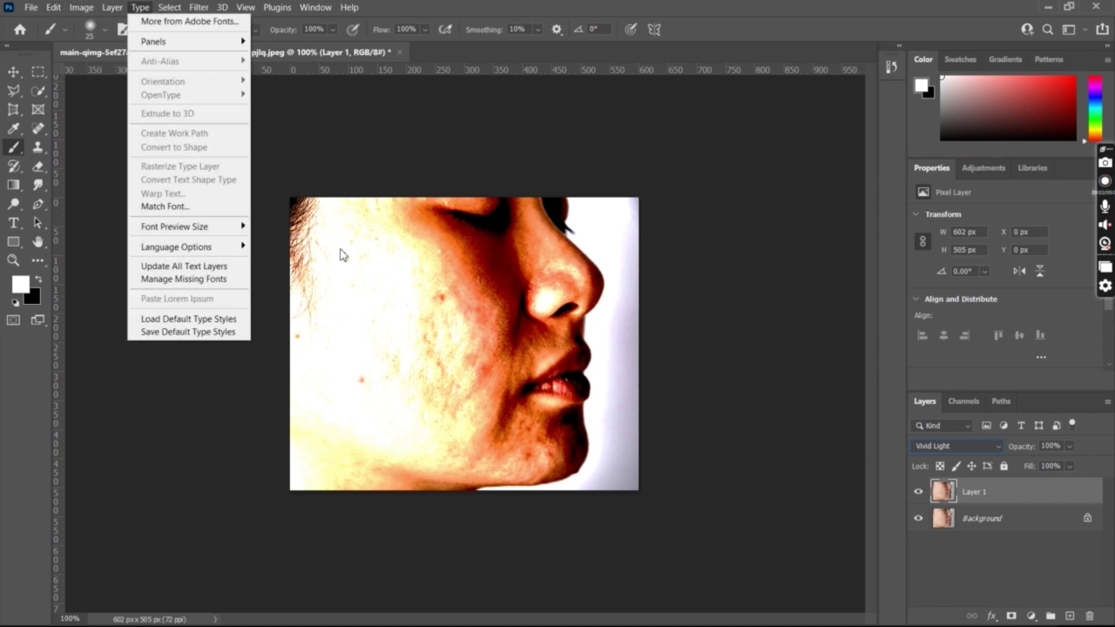
pyautogui.click(463, 168)
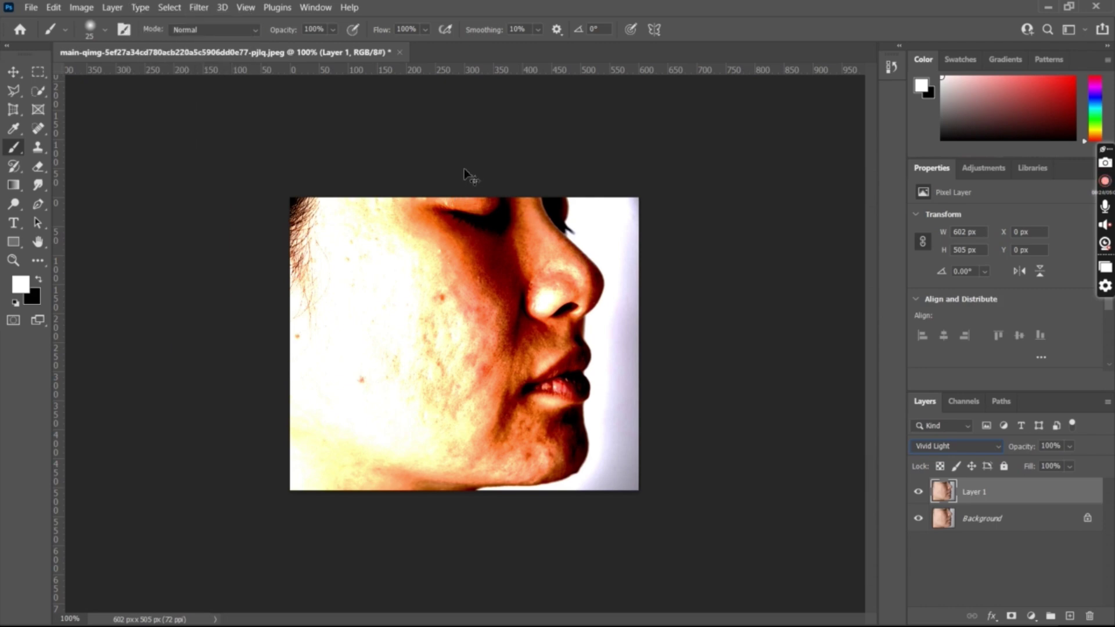
pyautogui.hotkey('ctrl', 'i')
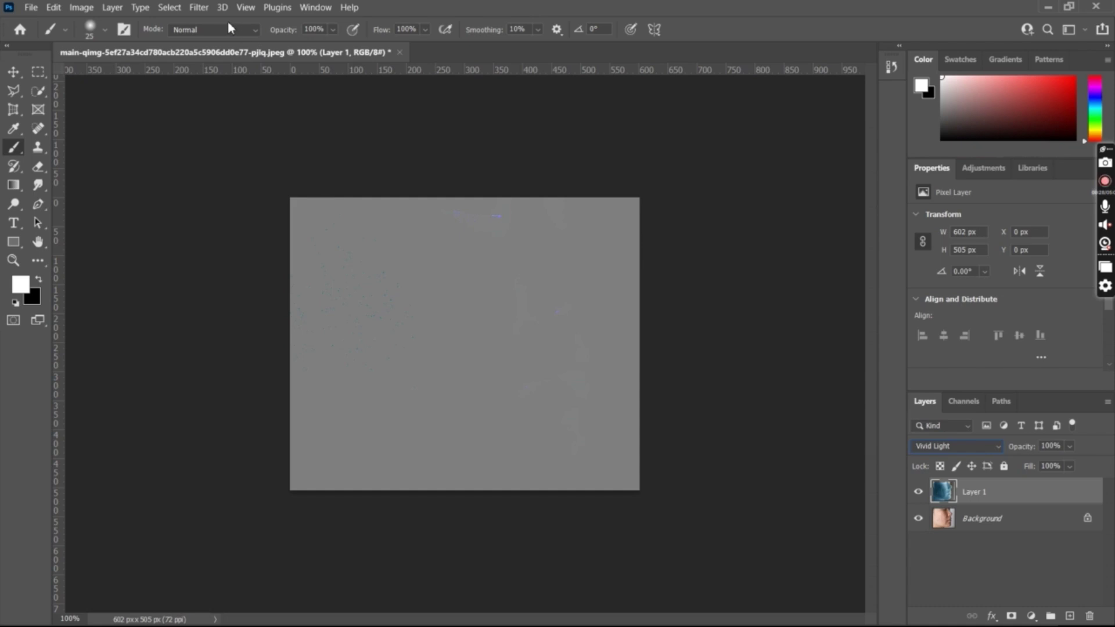
# - Apply a High Pass filter to Layer 1, fine-tuning its radius against the preview
pyautogui.click(203, 8)
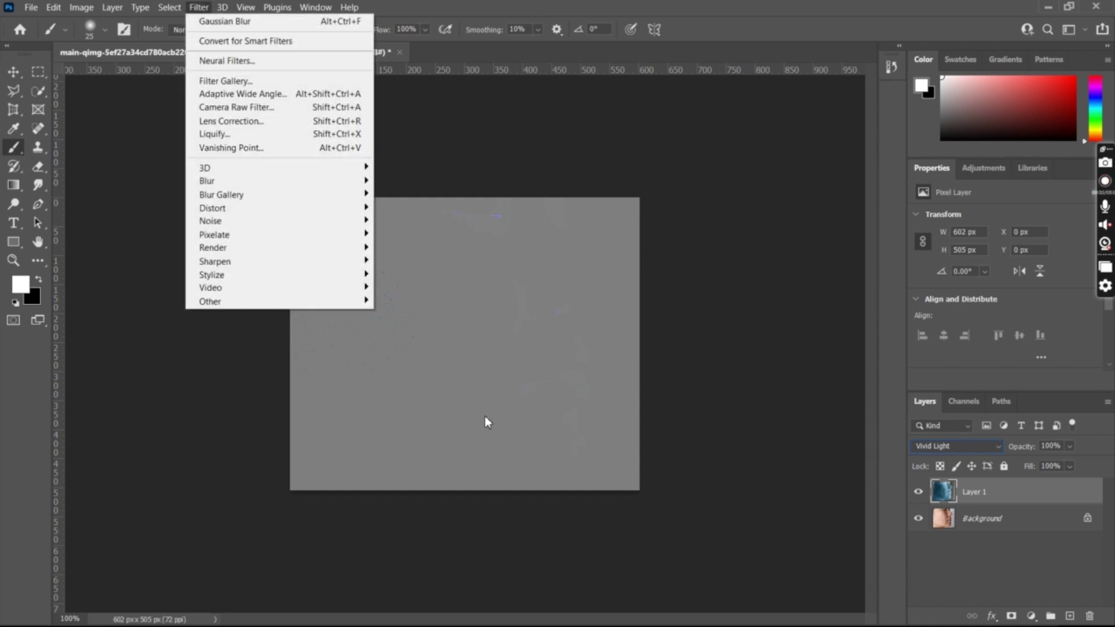
pyautogui.moveTo(345, 308)
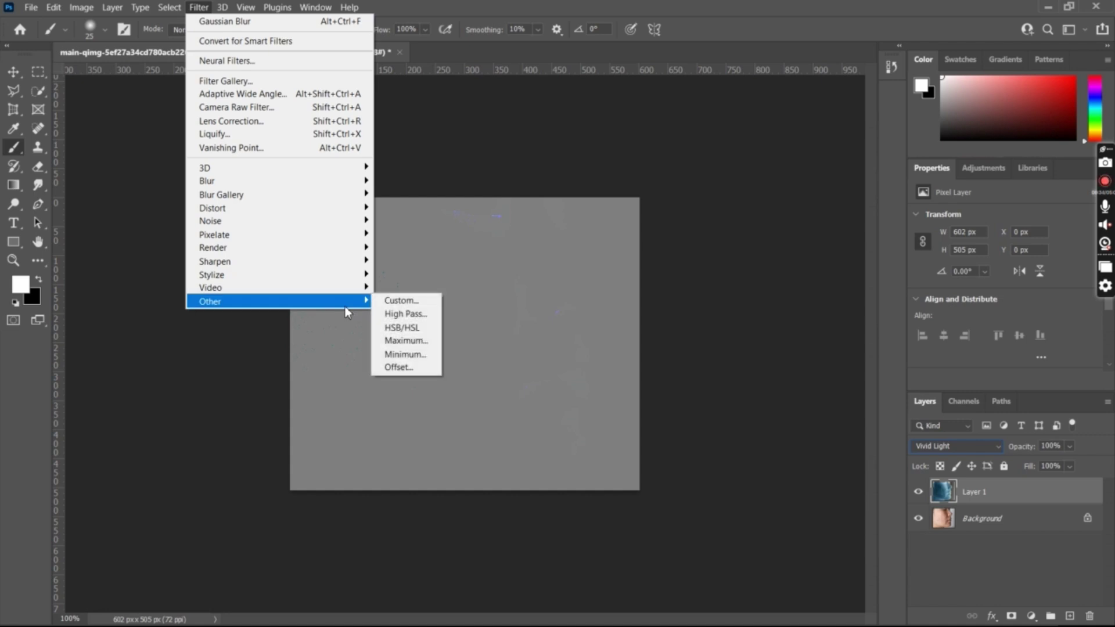
pyautogui.click(413, 316)
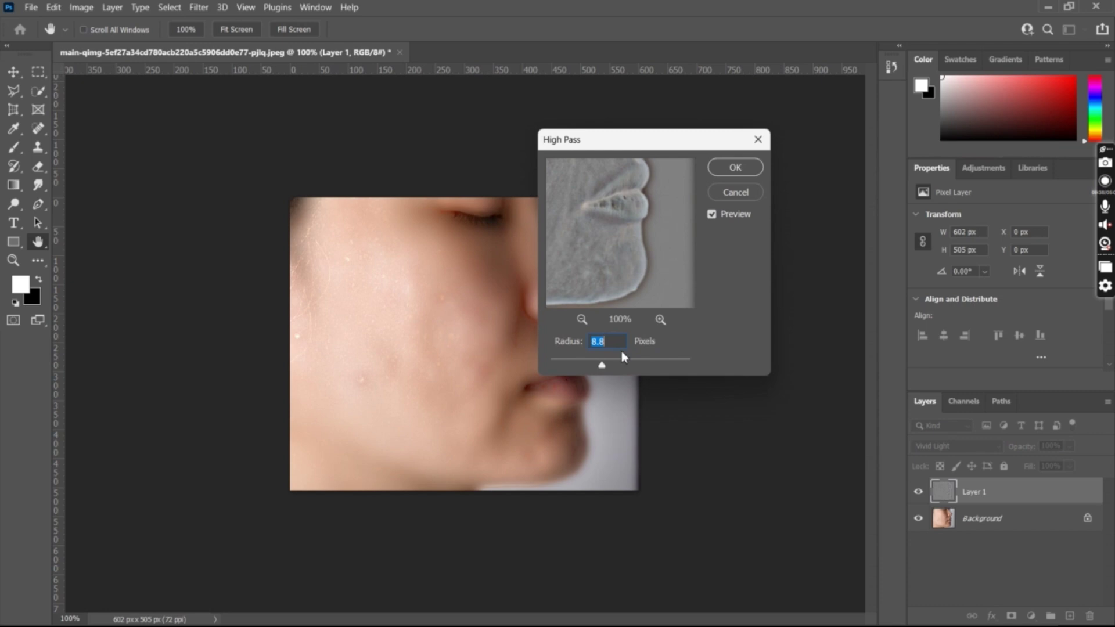
pyautogui.moveTo(604, 370)
pyautogui.mouseDown()
pyautogui.moveTo(651, 370)
pyautogui.moveTo(597, 365)
pyautogui.mouseUp()
pyautogui.click(603, 365)
pyautogui.click(607, 365)
pyautogui.click(733, 167)
pyautogui.press('b')
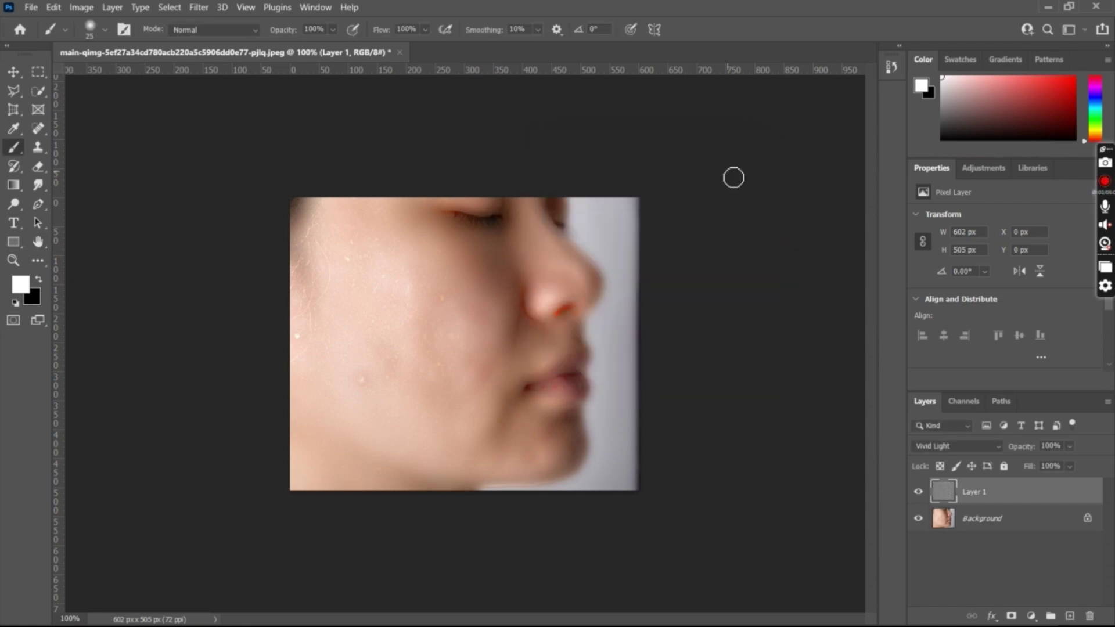
# - Apply a Gaussian Blur with a 2-pixel radius to Layer 1
pyautogui.click(199, 11)
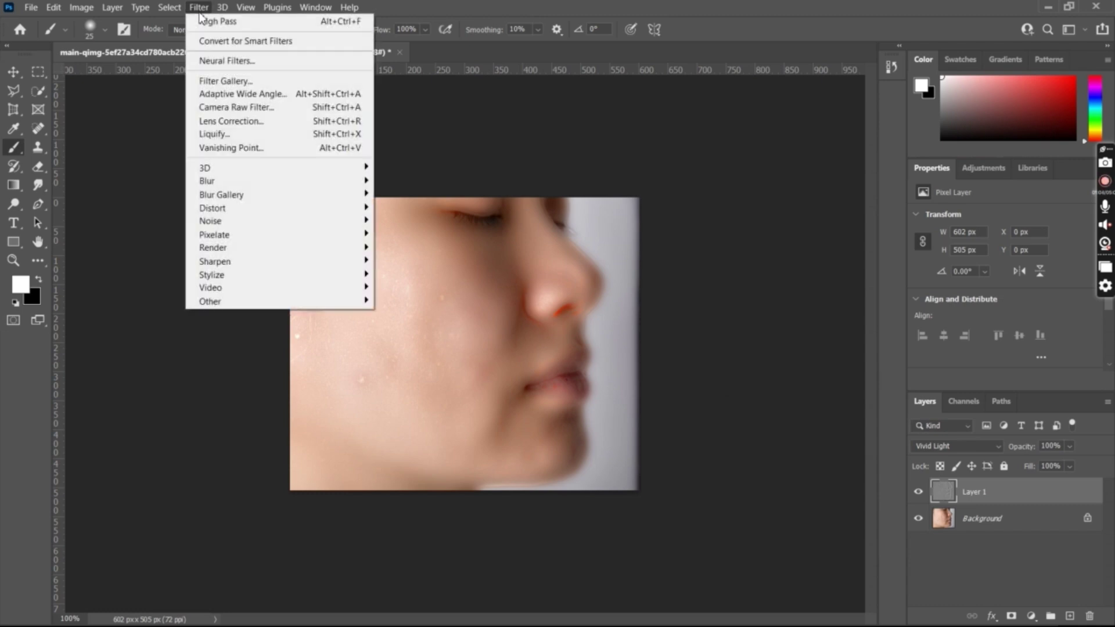
pyautogui.moveTo(225, 183)
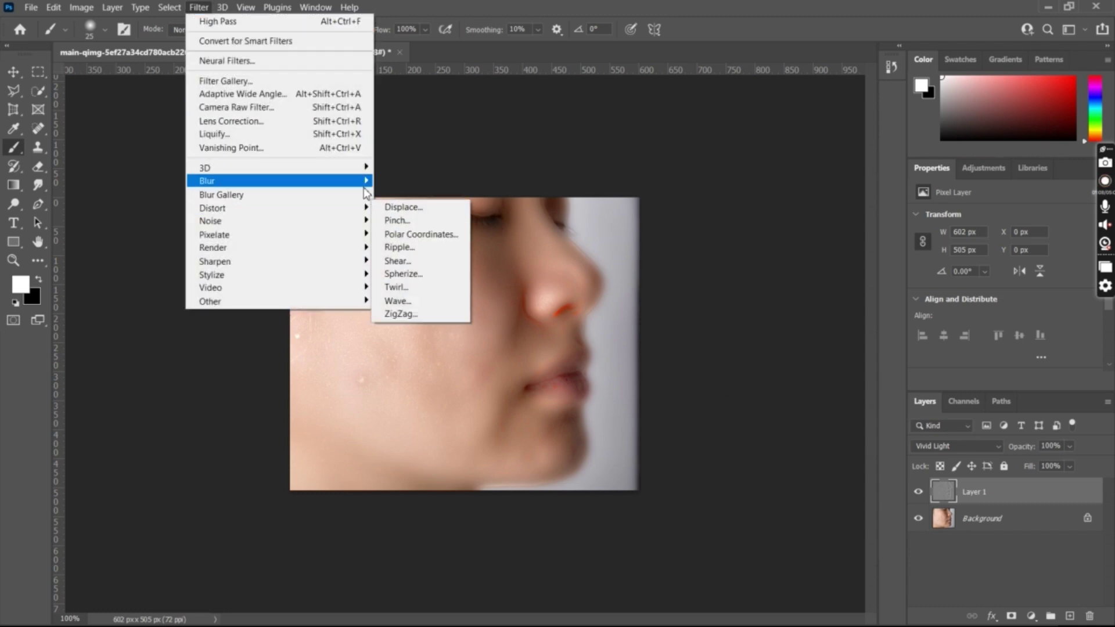
pyautogui.moveTo(365, 189)
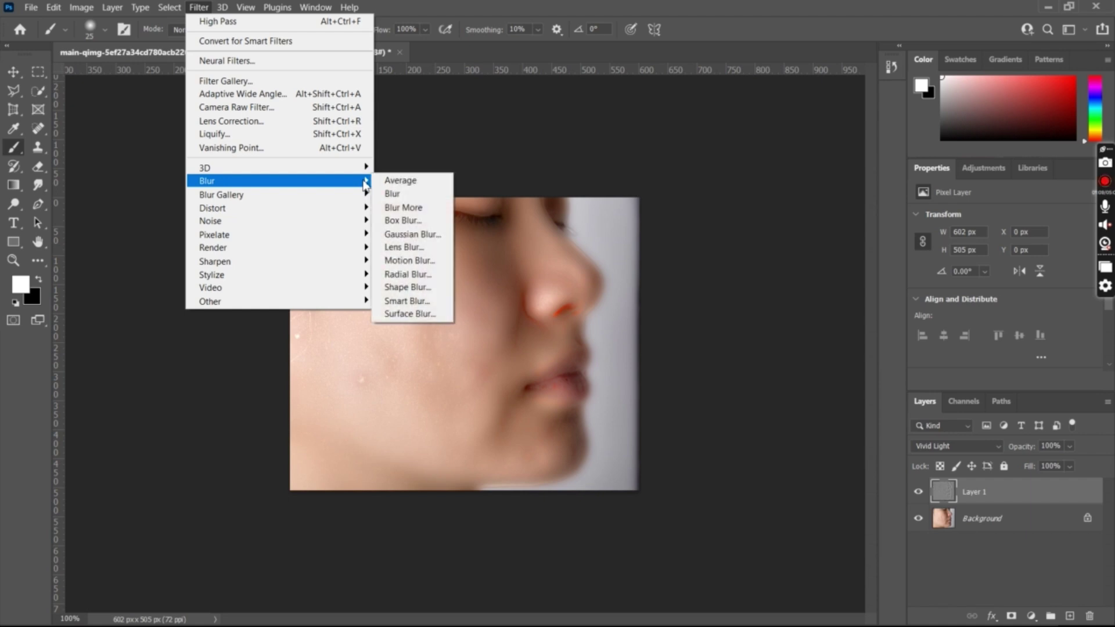
pyautogui.click(447, 245)
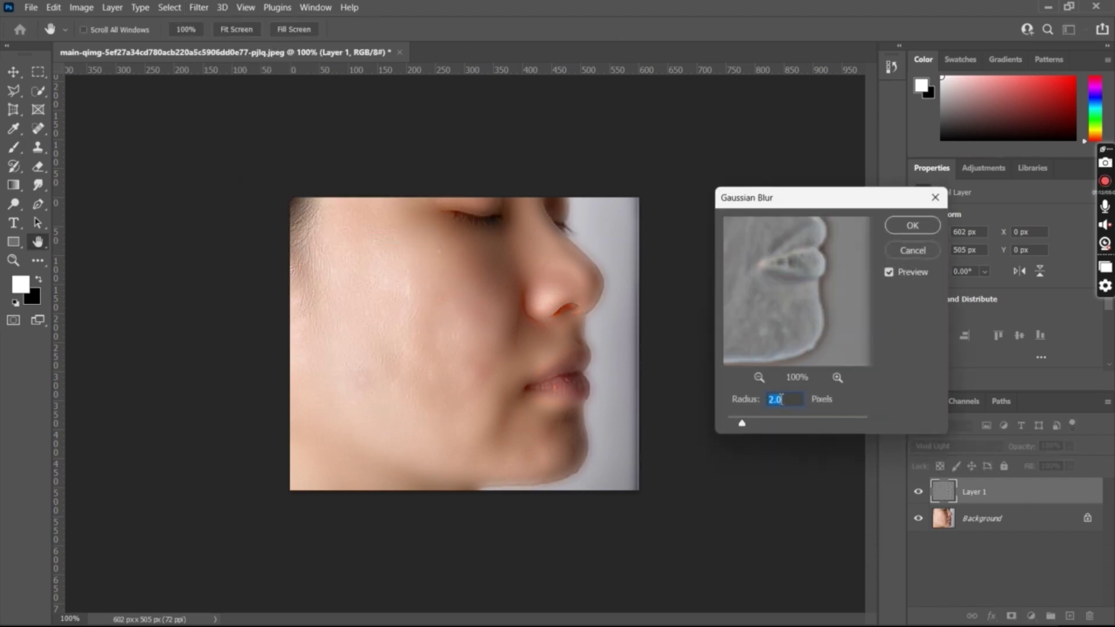
pyautogui.write('2')
pyautogui.click(926, 228)
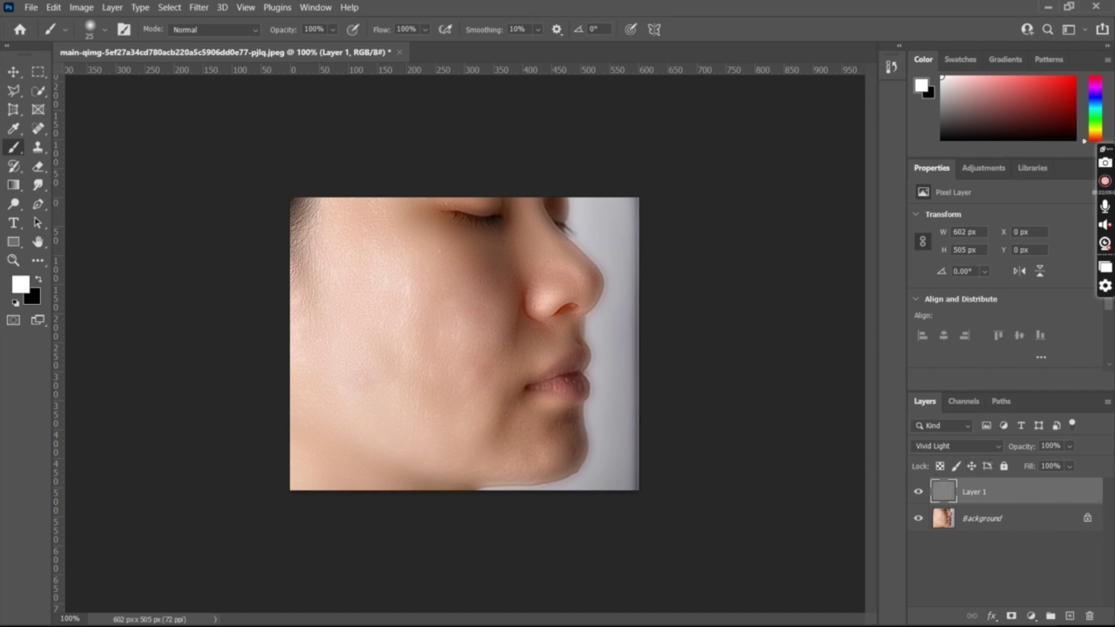
# - Add a layer mask to Layer 1 and fill the mask with black
pyautogui.click(1012, 617)
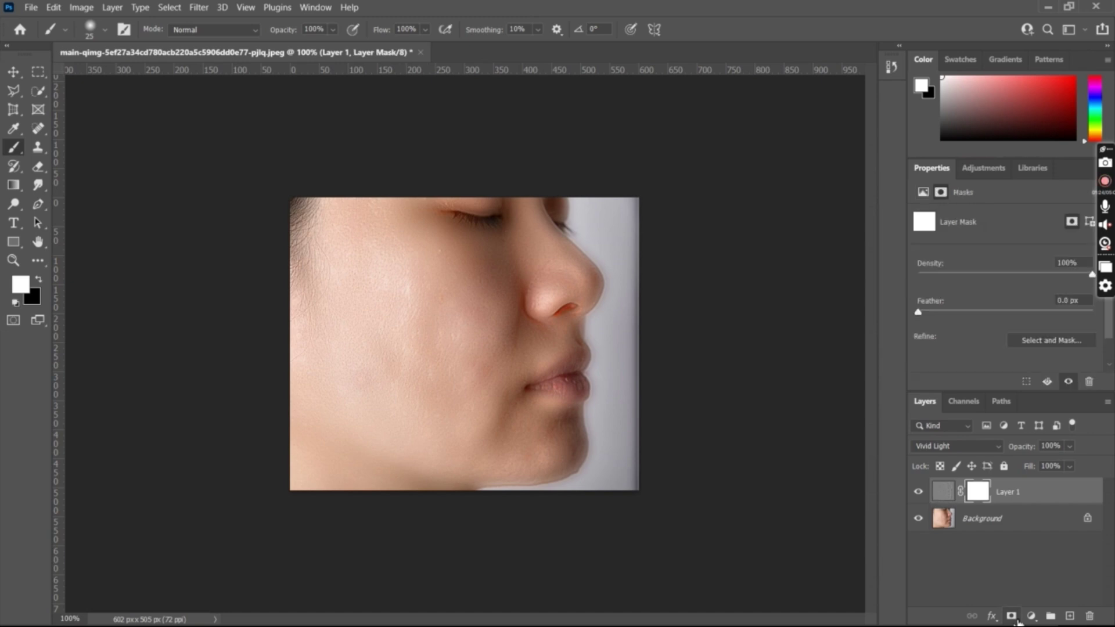
pyautogui.click(39, 283)
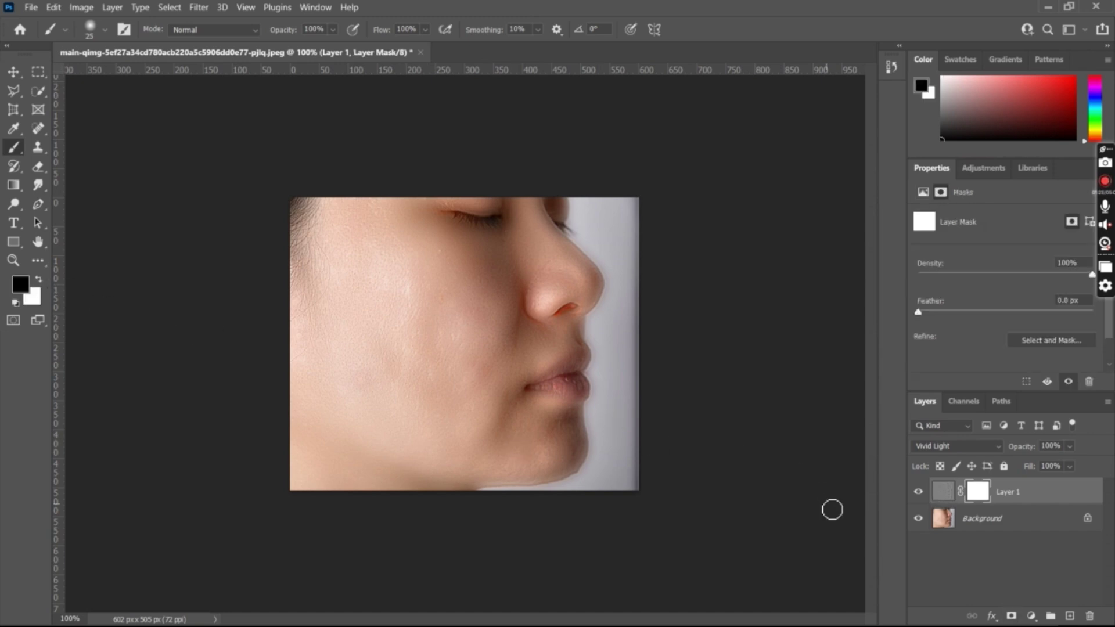
pyautogui.hotkey('alt', 'BackSpace')
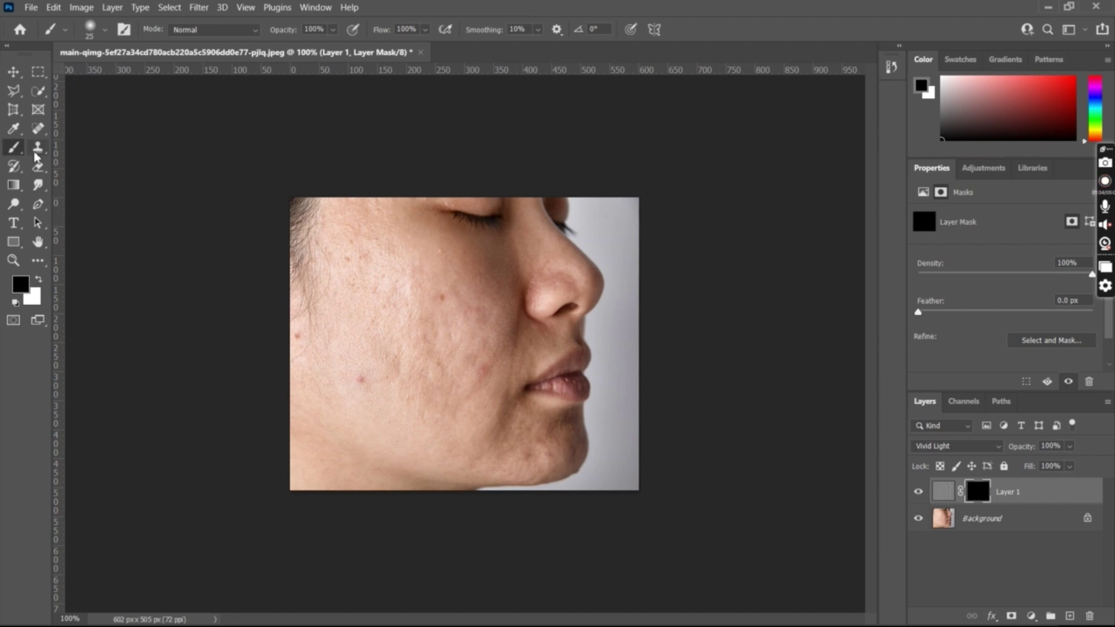
# - Set the brush to a size of 70 px with 0% hardness
pyautogui.click(105, 29)
pyautogui.click(100, 160)
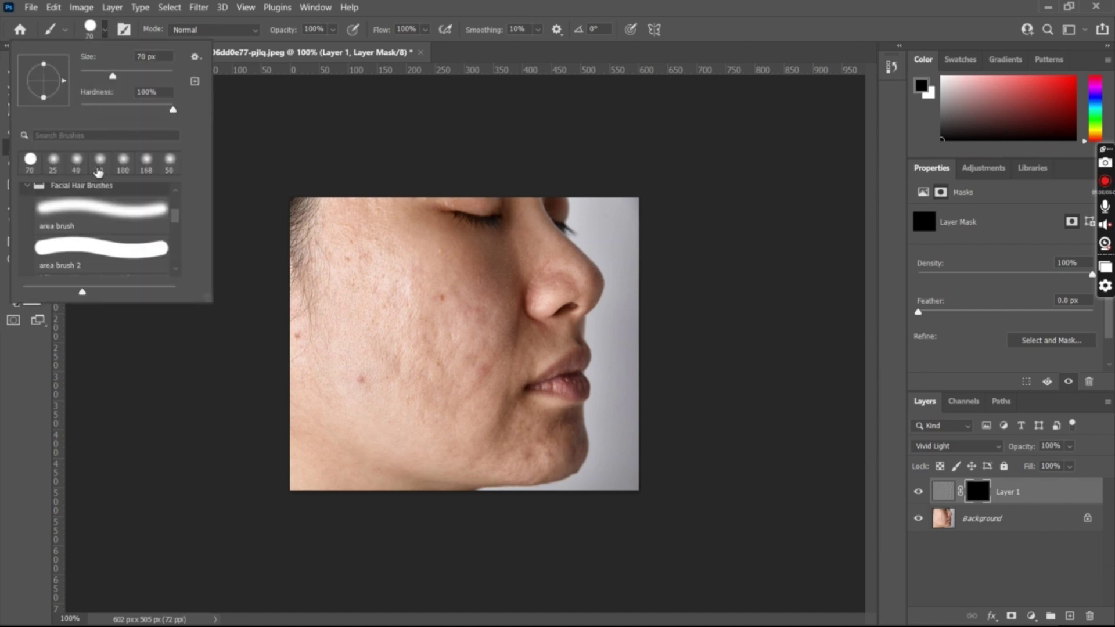
pyautogui.moveTo(110, 105)
pyautogui.mouseDown()
pyautogui.moveTo(172, 109)
pyautogui.moveTo(51, 116)
pyautogui.mouseUp()
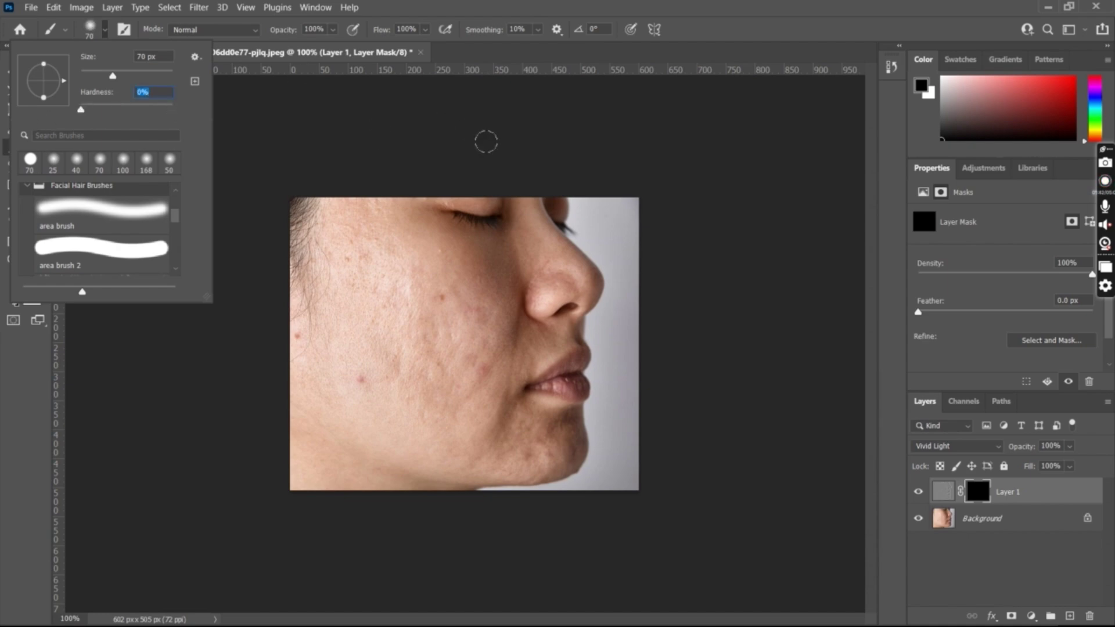
pyautogui.press('Return')
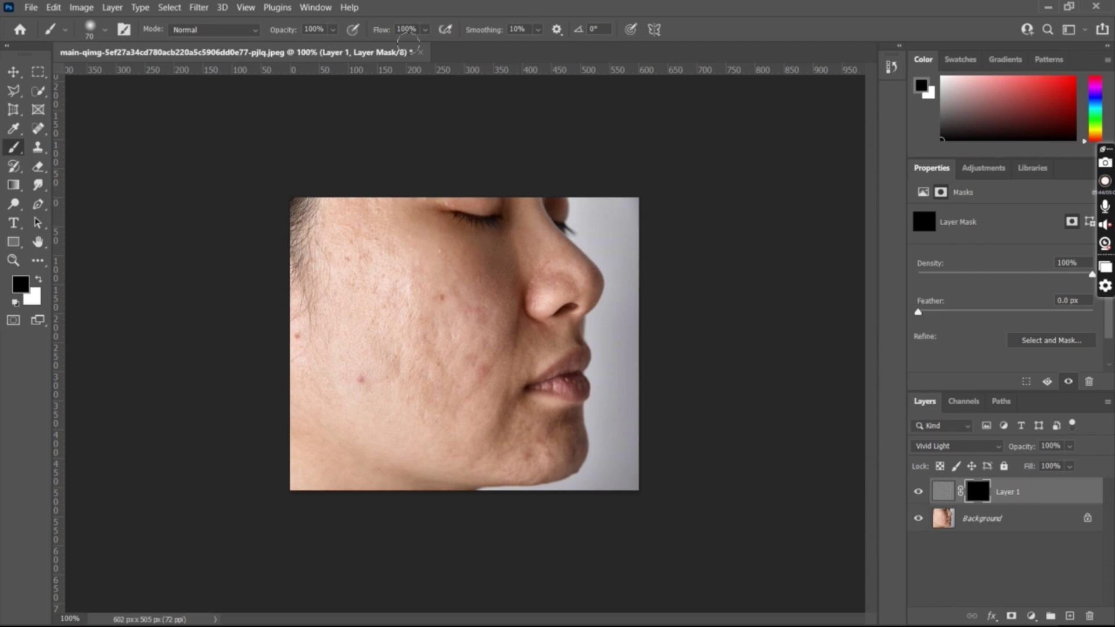
# - Paint white on Layer 1's mask over the blemishes across the middle of the cheek and near the hairline
pyautogui.scroll(1, 429, 329)
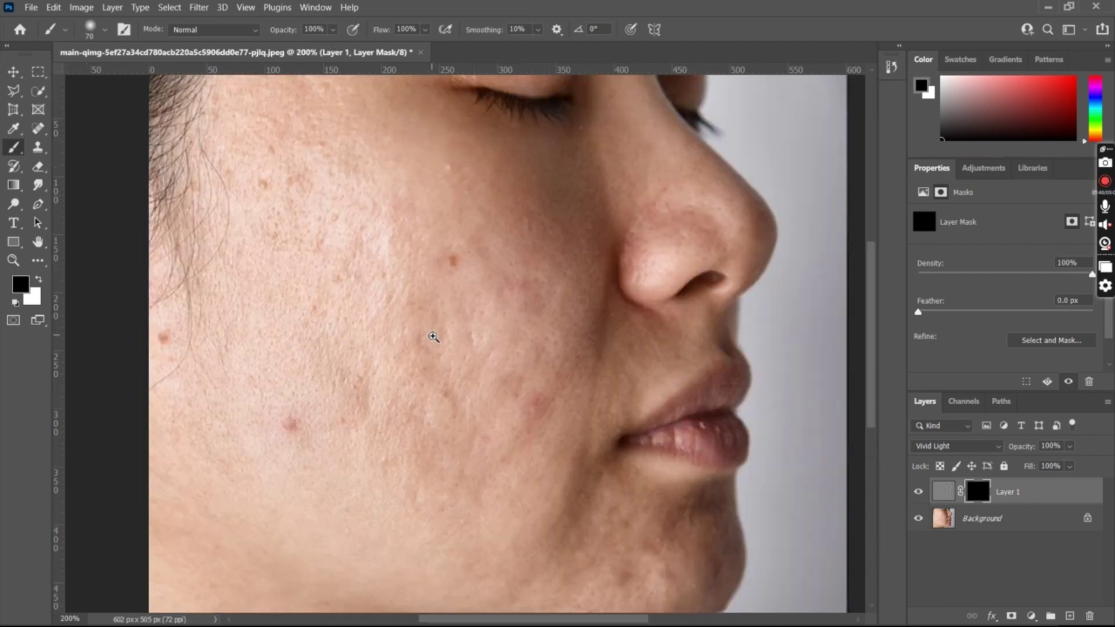
pyautogui.click(38, 279)
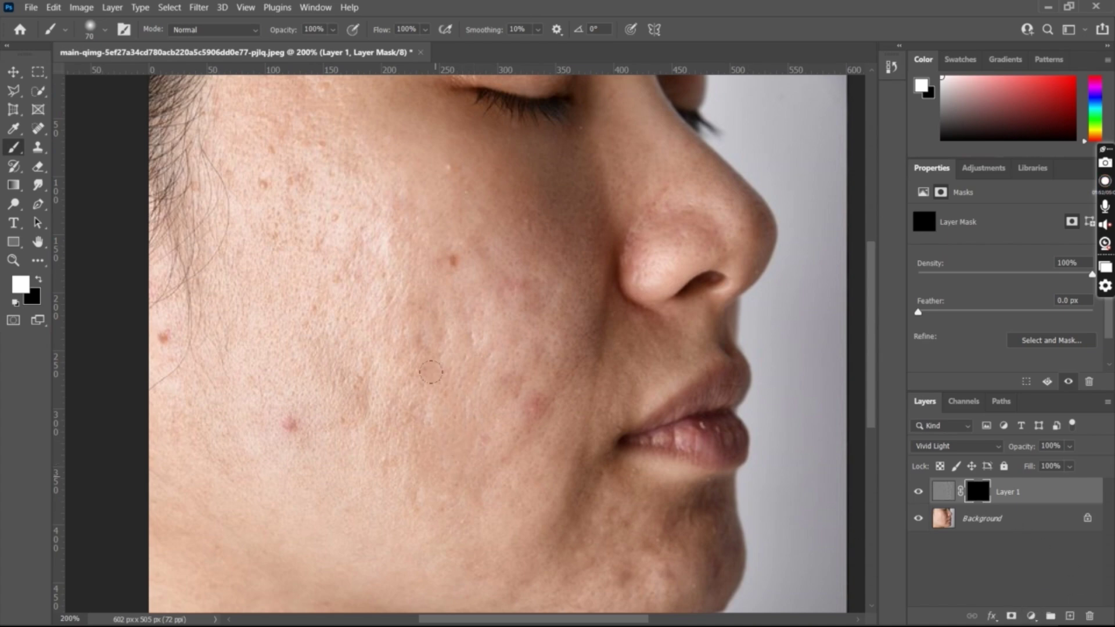
pyautogui.moveTo(430, 264); pyautogui.dragTo(396, 276)
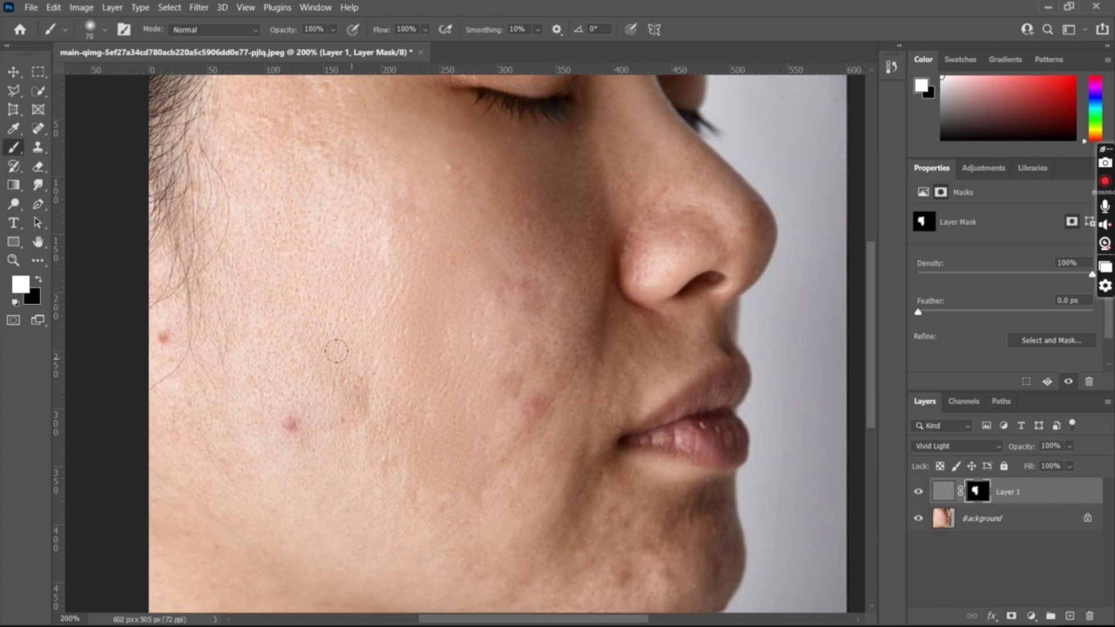
pyautogui.moveTo(290, 424); pyautogui.dragTo(271, 421)
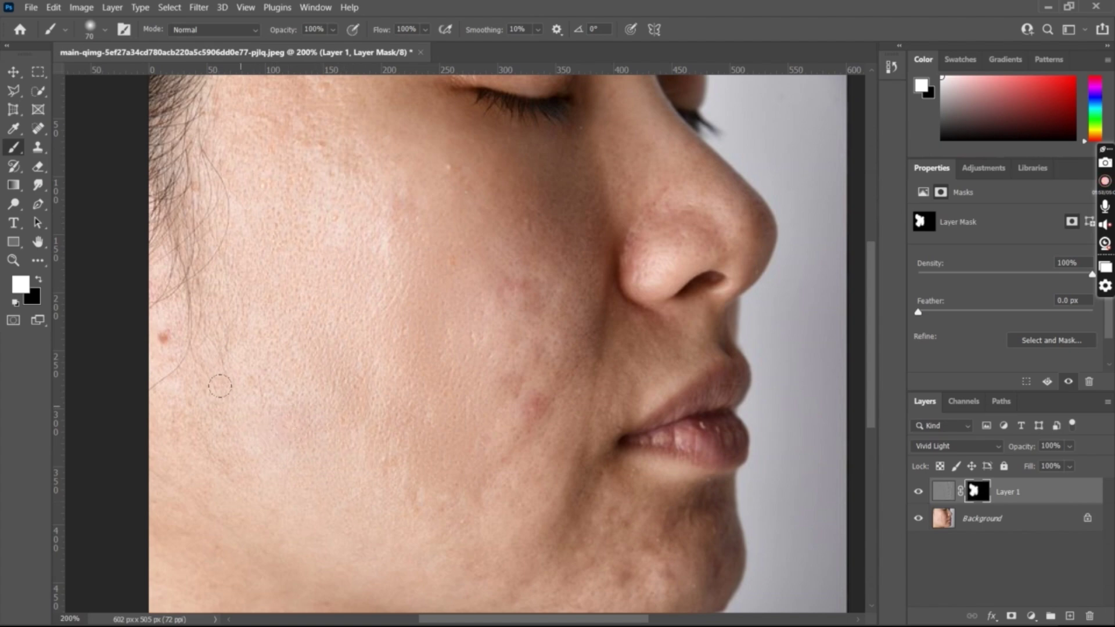
pyautogui.moveTo(164, 336); pyautogui.dragTo(144, 364)
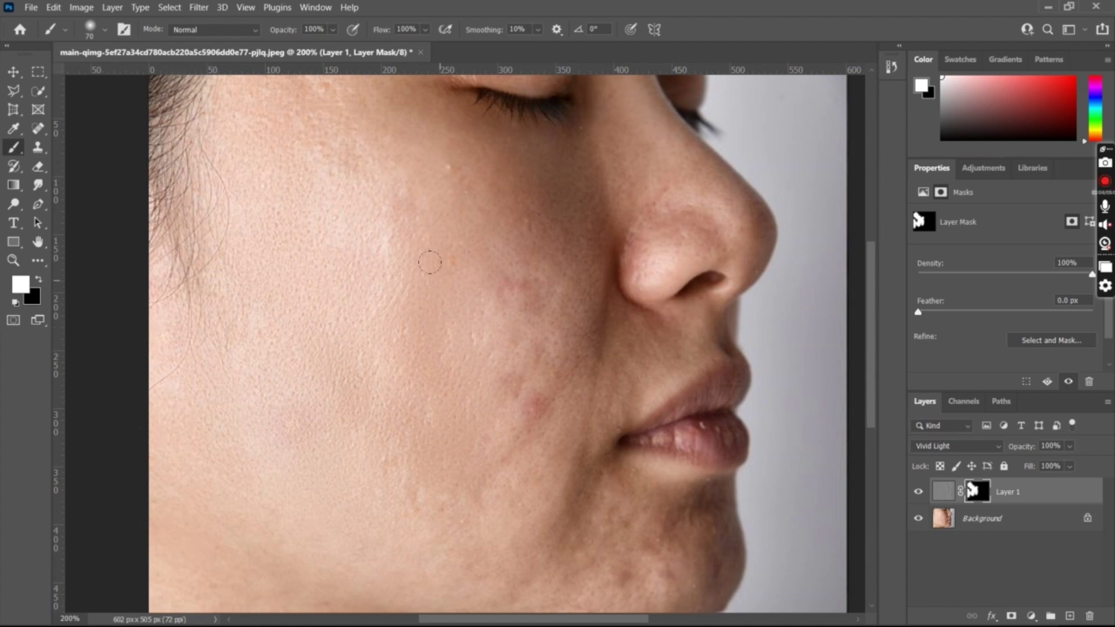
# - Paint the mask over the inner cheek, jaw and temple, enlarging the brush to 150 px
pyautogui.keyDown('alt'); pyautogui.click(451, 284); pyautogui.keyUp('alt')
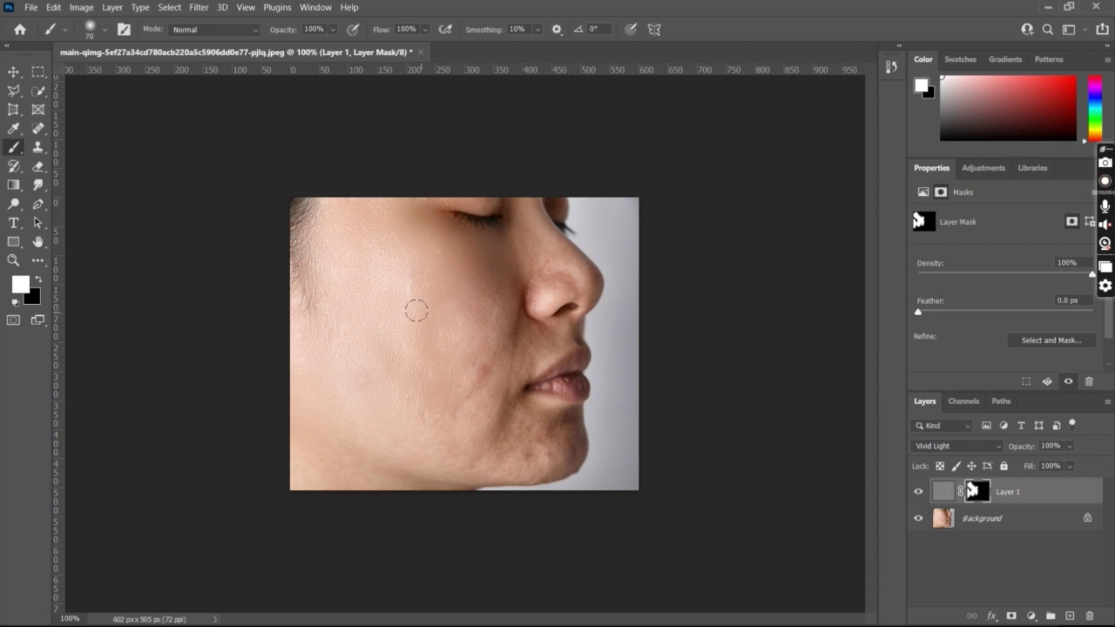
pyautogui.moveTo(495, 291); pyautogui.dragTo(522, 334)
pyautogui.press(']')
pyautogui.press(']')
pyautogui.press(']')
pyautogui.press(']')
pyautogui.press(']')
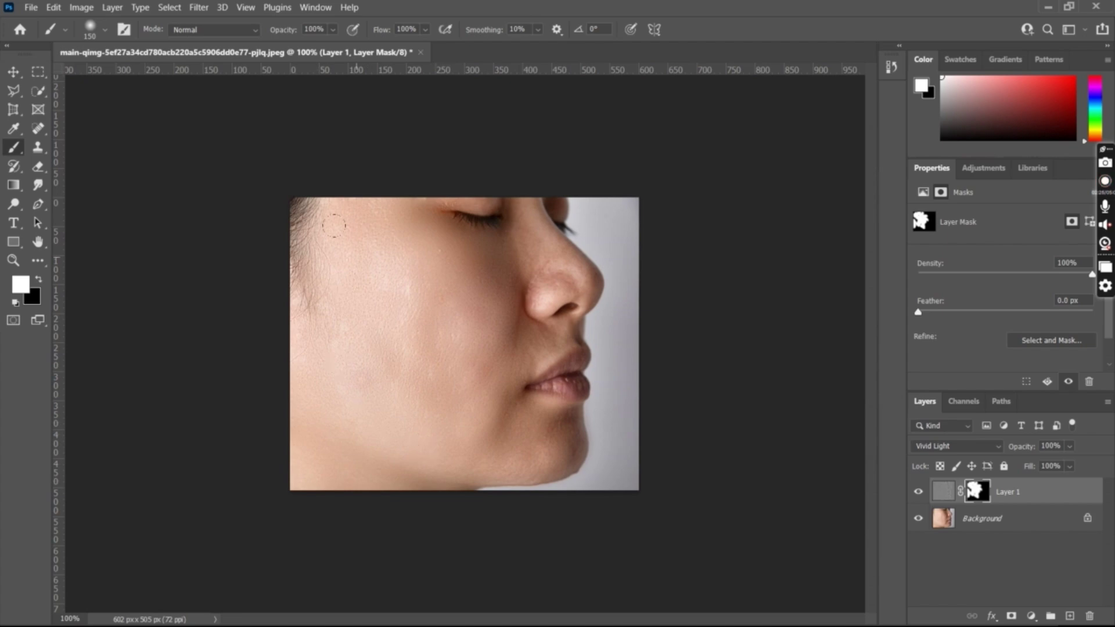
pyautogui.moveTo(334, 226); pyautogui.dragTo(342, 186)
# - Reduce the brush to 70 px and paint the mask white over the nose
pyautogui.keyDown('ctrl'); pyautogui.click(447, 350); pyautogui.keyUp('ctrl')
pyautogui.keyDown('ctrl'); pyautogui.keyDown('alt'); pyautogui.click(451, 353); pyautogui.keyUp('alt'); pyautogui.keyUp('ctrl')
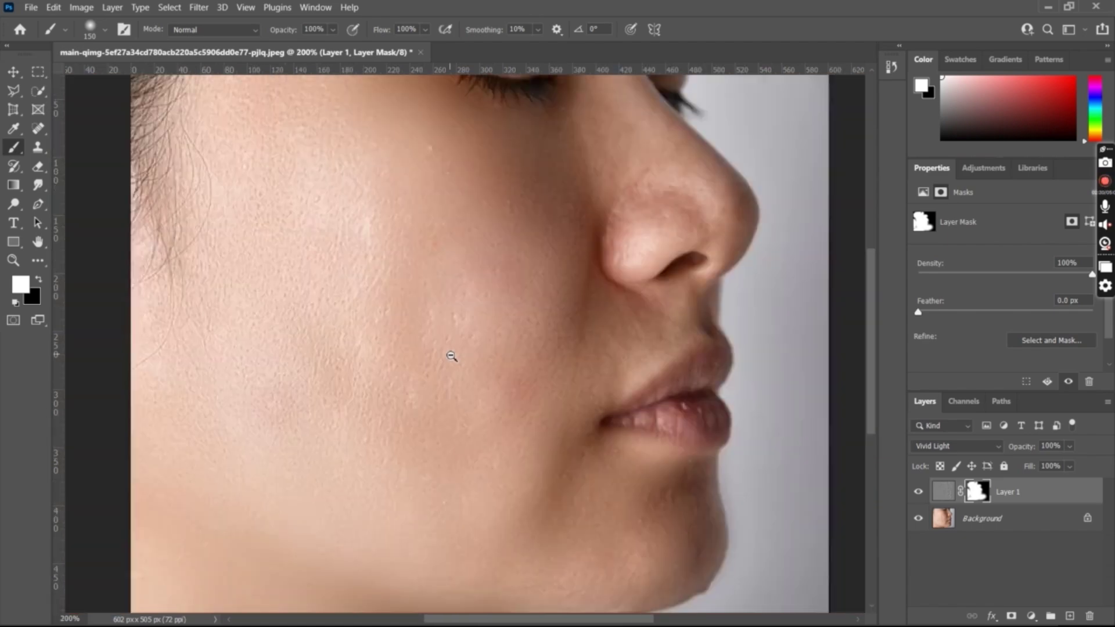
pyautogui.keyDown('ctrl'); pyautogui.keyDown('alt'); pyautogui.click(451, 357); pyautogui.keyUp('alt'); pyautogui.keyUp('ctrl')
pyautogui.keyDown('ctrl'); pyautogui.keyDown('alt'); pyautogui.click(458, 348); pyautogui.keyUp('alt'); pyautogui.keyUp('ctrl')
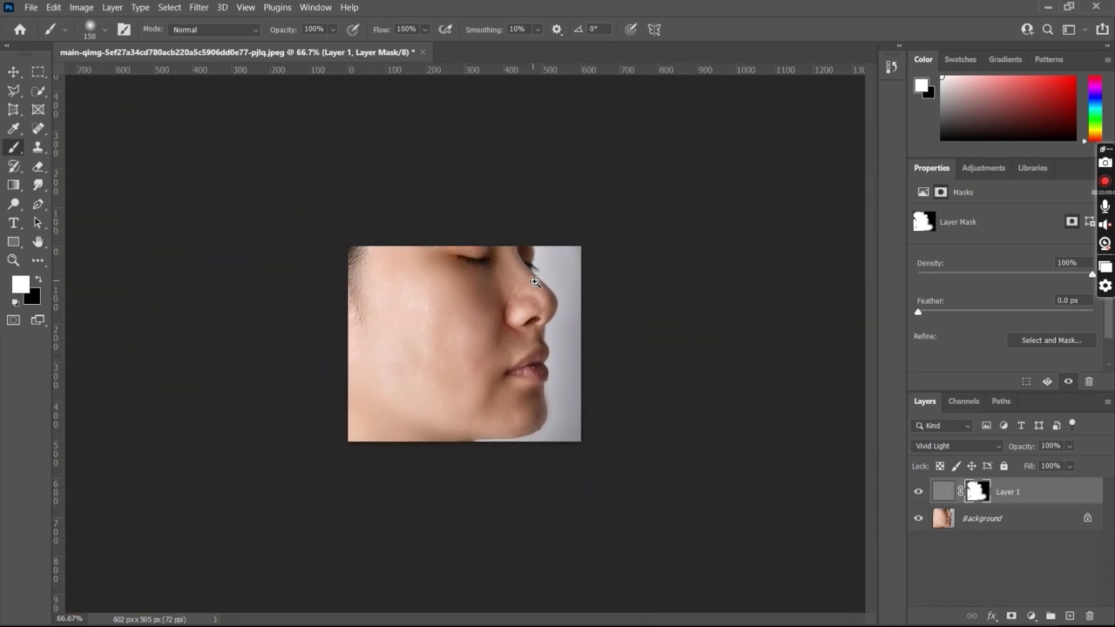
pyautogui.keyDown('ctrl'); pyautogui.click(534, 282); pyautogui.keyUp('ctrl')
pyautogui.keyDown('ctrl'); pyautogui.click(534, 282); pyautogui.keyUp('ctrl')
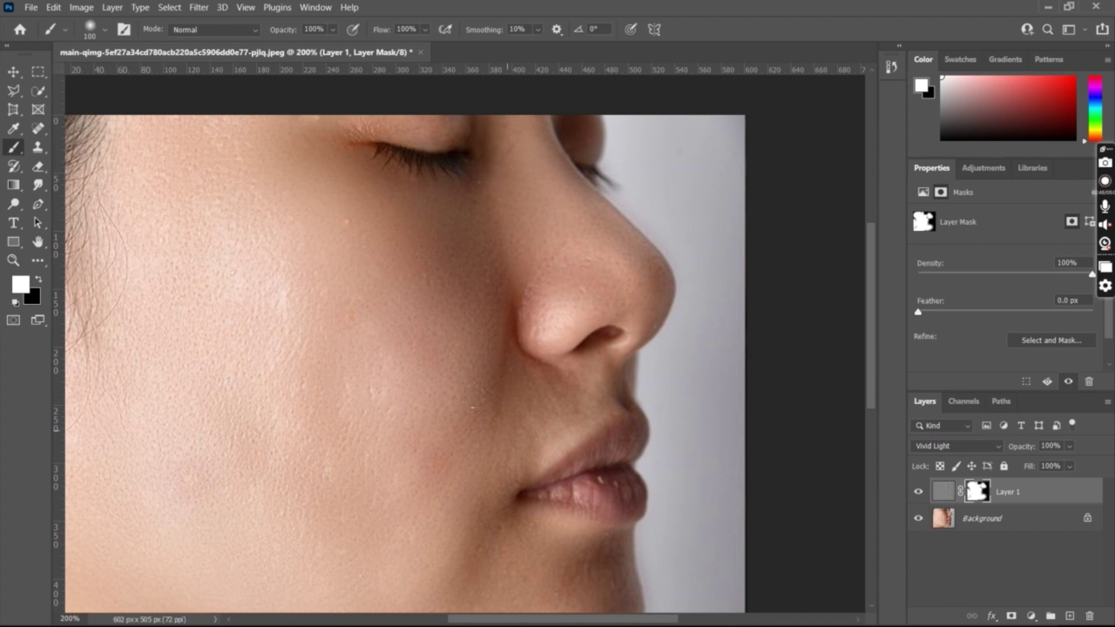
pyautogui.press('[')
pyautogui.press('[')
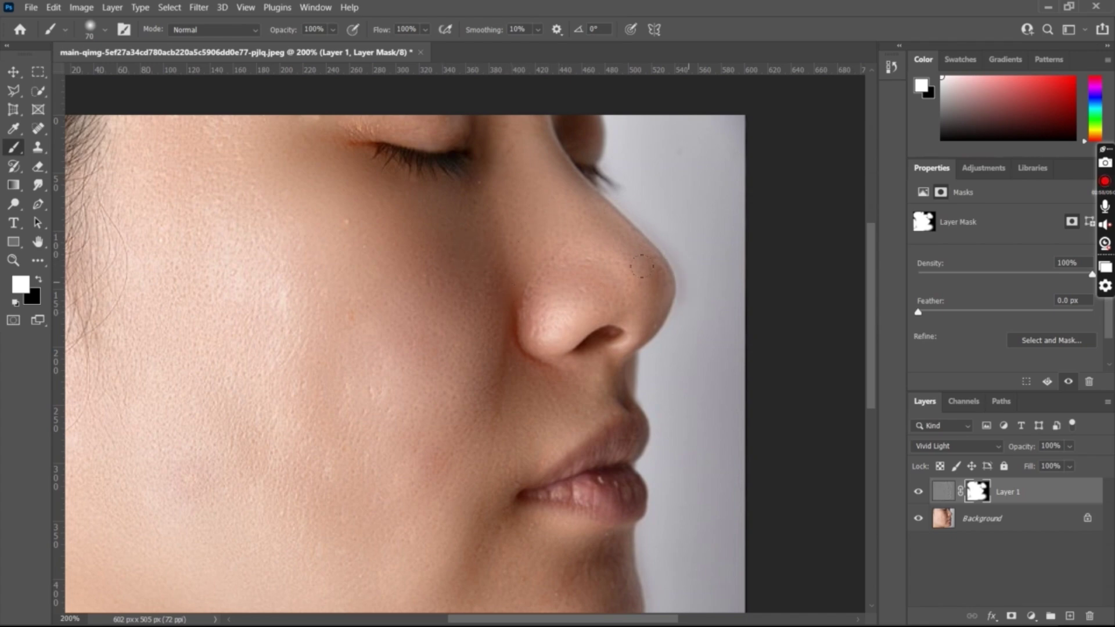
pyautogui.moveTo(674, 270); pyautogui.dragTo(664, 291)
# - Enlarge the mask brush to 150 px
pyautogui.hotkey('ctrl', '-')
pyautogui.hotkey('ctrl', '-')
pyautogui.hotkey('ctrl', '-')
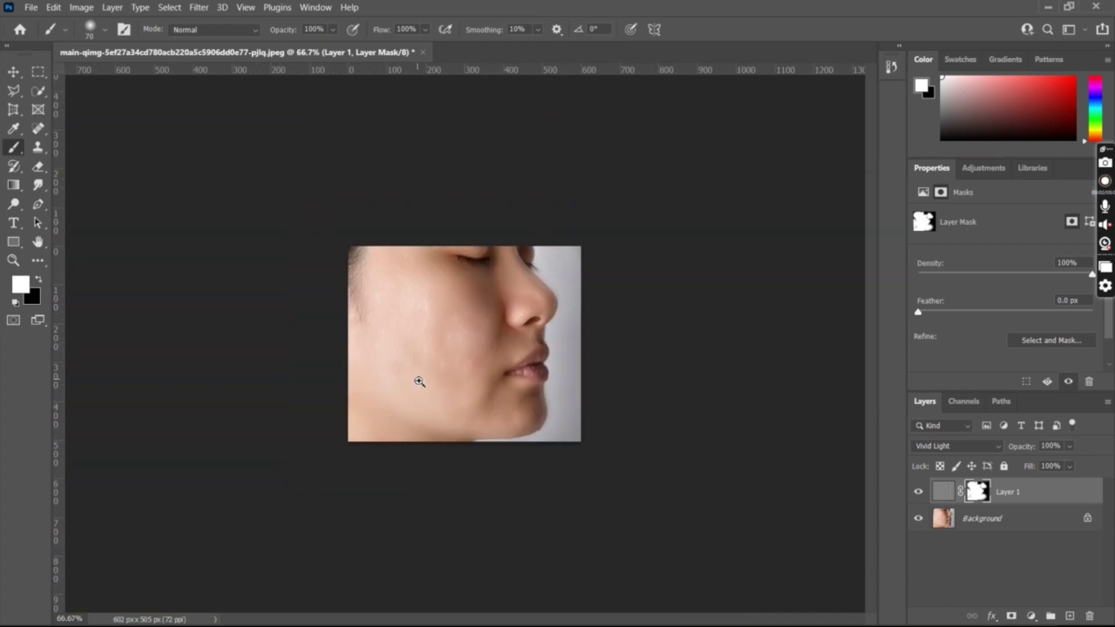
pyautogui.click(418, 381)
pyautogui.click(419, 381)
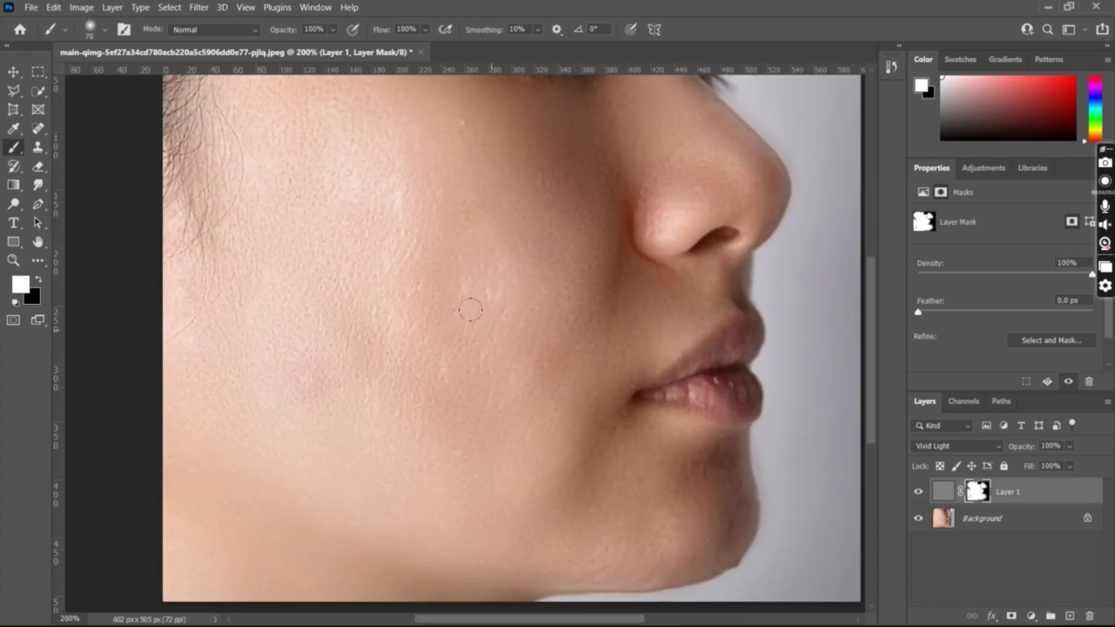
pyautogui.press(']')
pyautogui.press(']')
pyautogui.press(']')
pyautogui.press(']')
# - Hide Layer 1 to compare the smoothed skin with the original photo
pyautogui.hotkey('ctrl', '-')
pyautogui.hotkey('ctrl', '-')
pyautogui.hotkey('ctrl', '-')
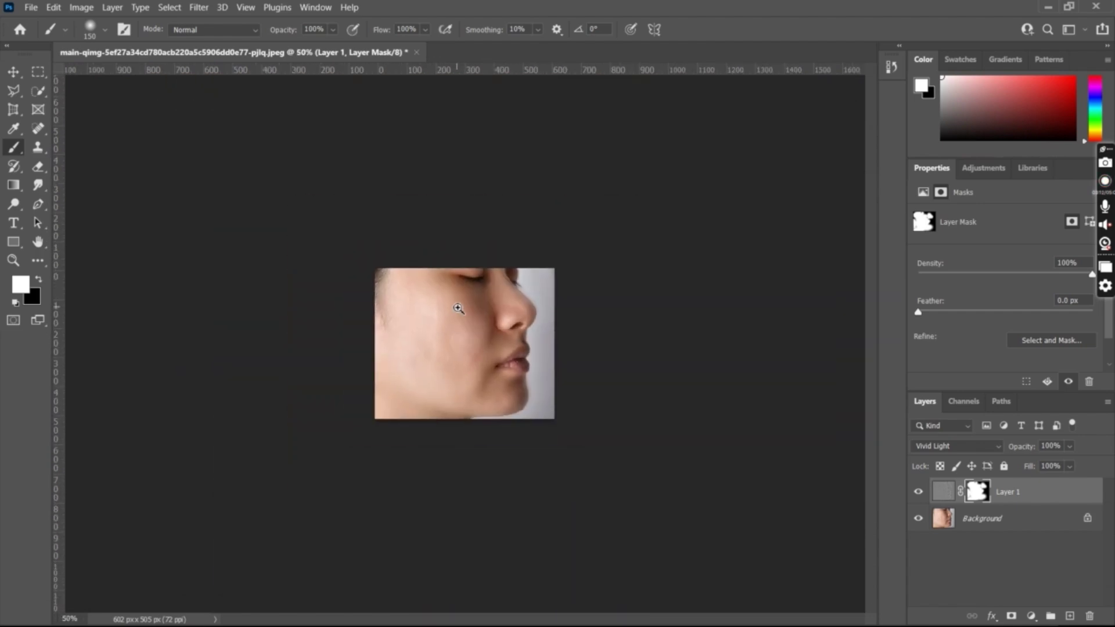
pyautogui.hotkey('ctrl', '+')
pyautogui.hotkey('ctrl', '+')
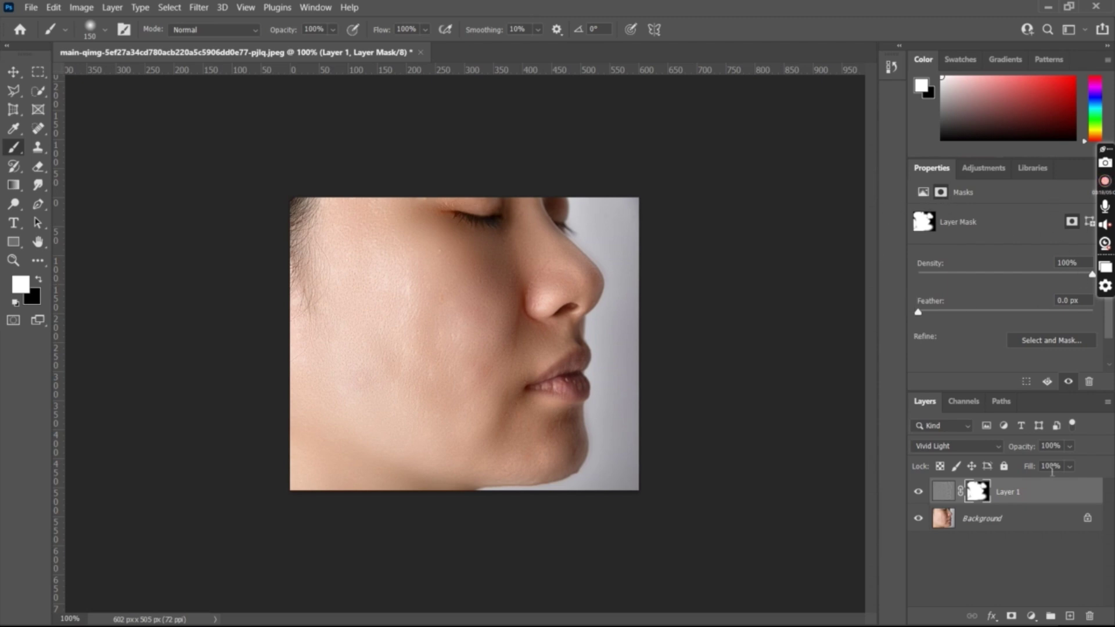
pyautogui.click(920, 494)
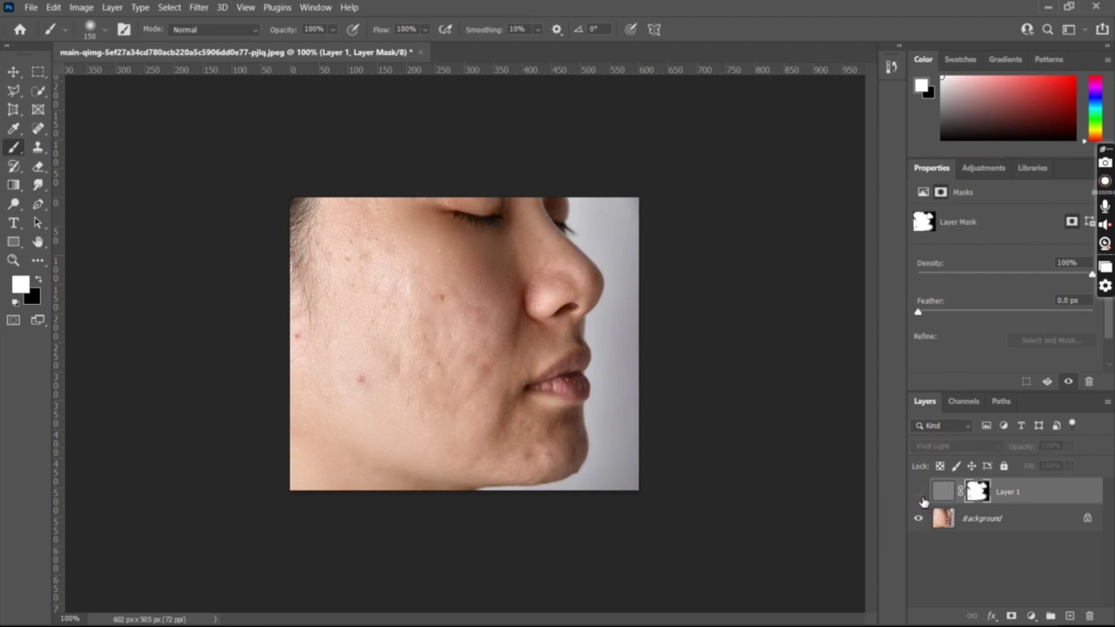